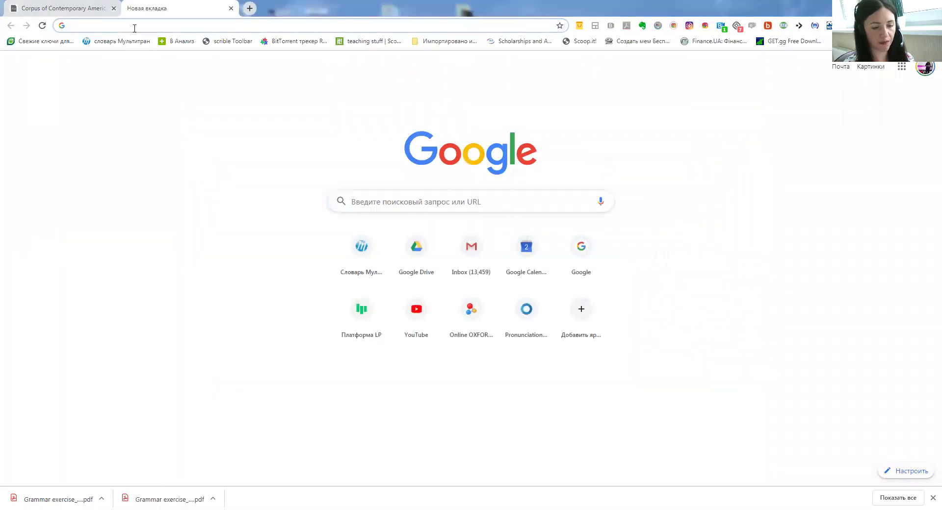
# Search the web for 'coca' and open the Corpus of Contemporary American English site
pyautogui.write('coca')
pyautogui.press('Return')
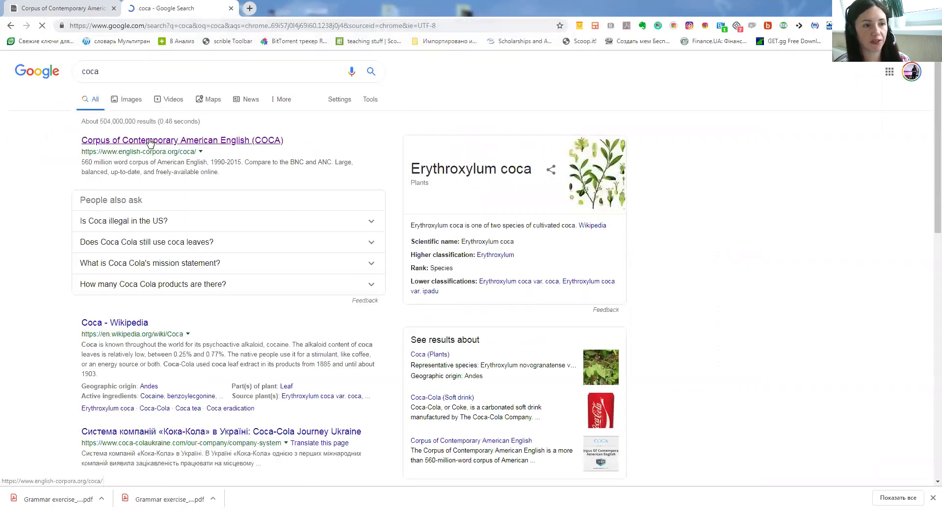
pyautogui.click(150, 142)
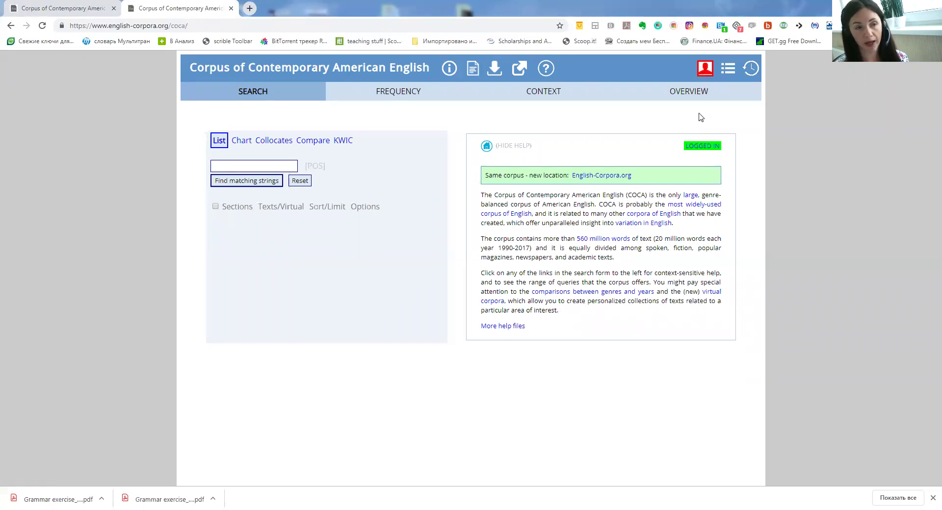
# Ready COCA's empty List search form for a new search word
pyautogui.click(274, 169)
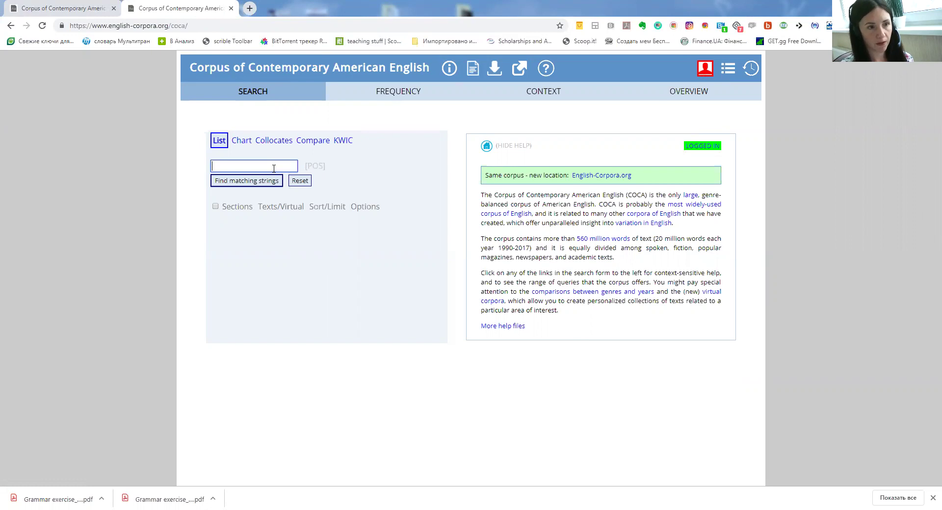
# Run a List search for 'tangible', which returns TANGIBLE with 3716 occurrences
pyautogui.click(220, 141)
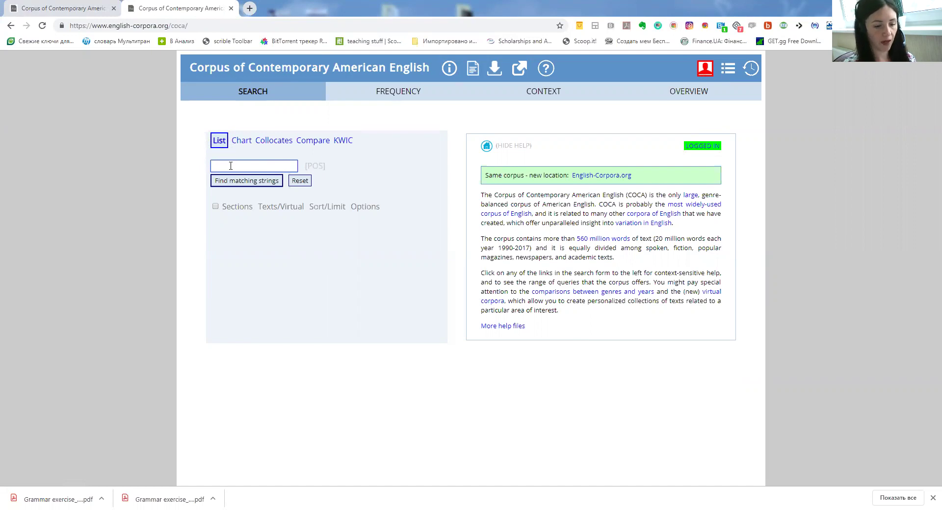
pyautogui.write('t')
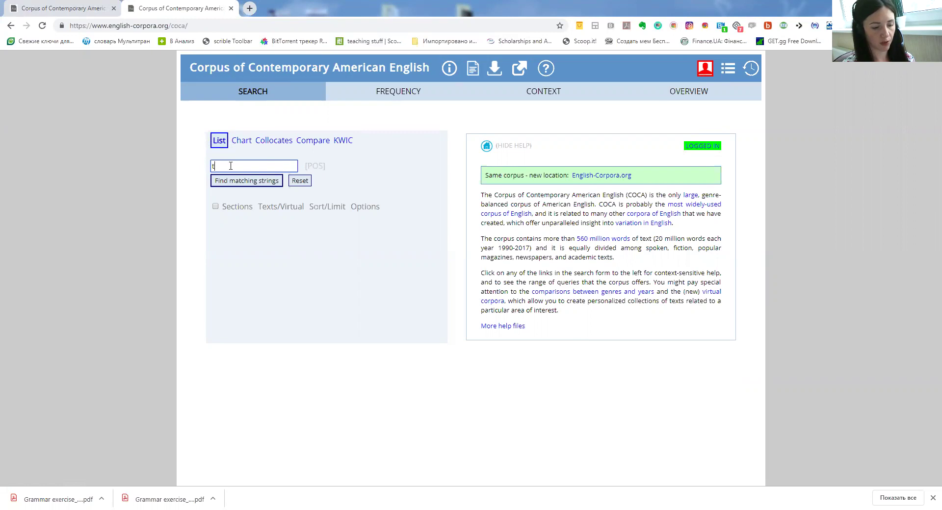
pyautogui.write('angib')
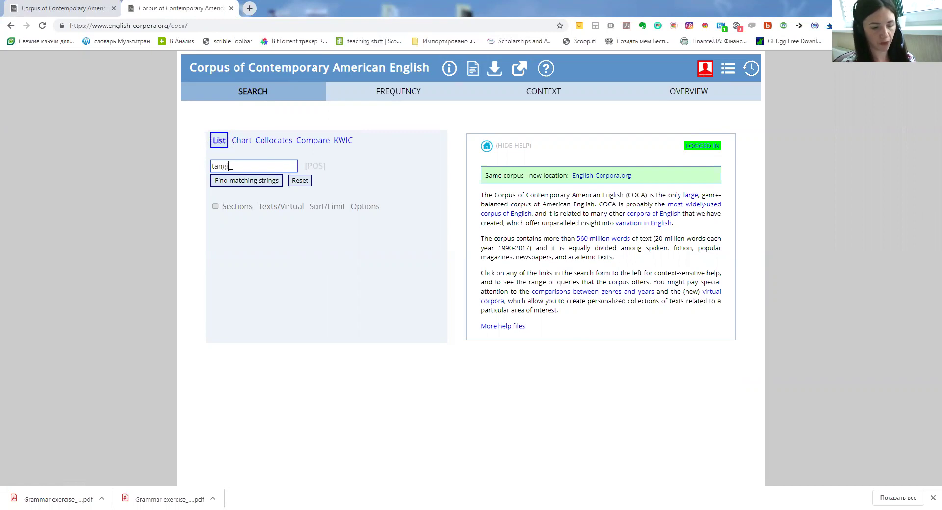
pyautogui.write('le')
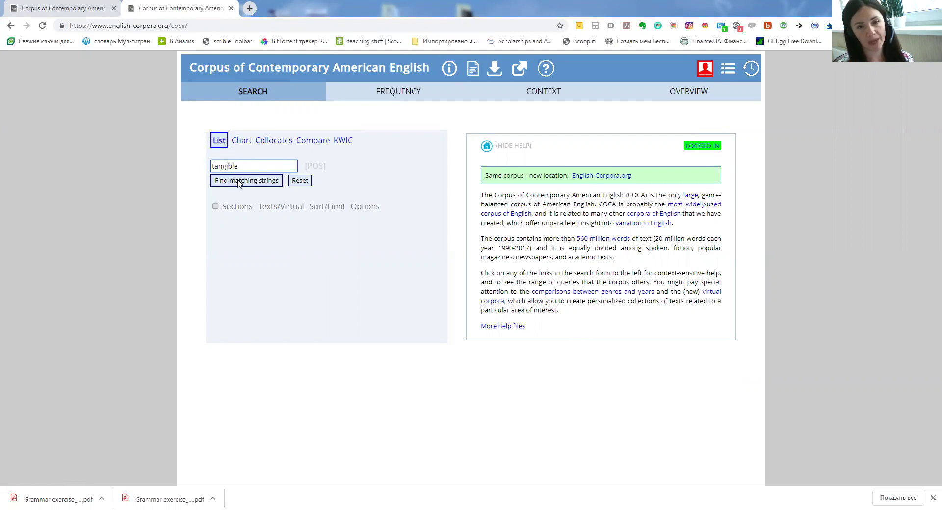
pyautogui.click(239, 182)
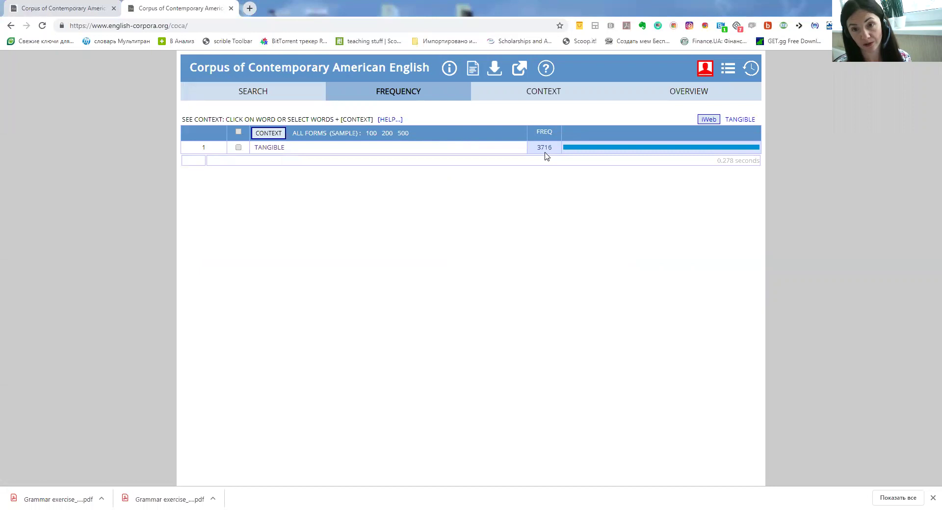
# Show the concordance lines for TANGIBLE from 2017 fiction and magazine sources
pyautogui.click(275, 149)
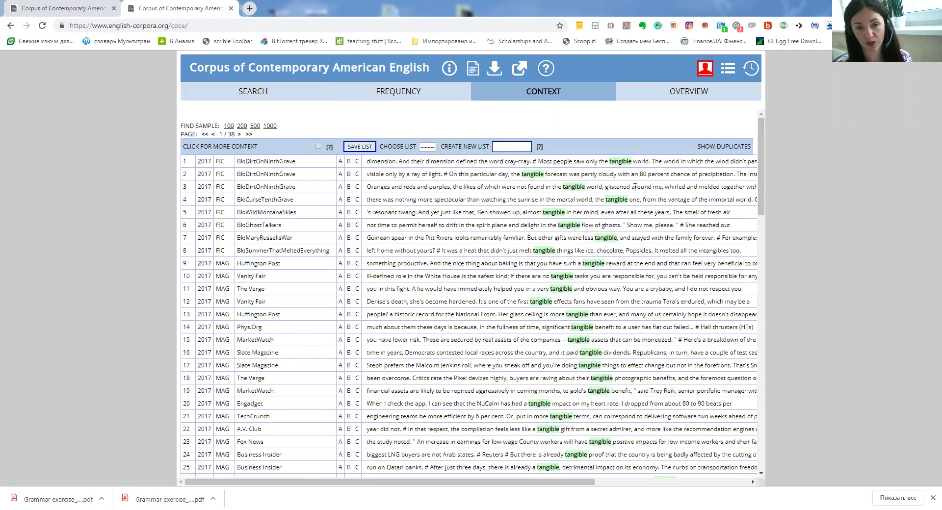
pyautogui.scroll(-12, 624, 247)
pyautogui.scroll(-7, 624, 247)
pyautogui.scroll(6, 624, 246)
pyautogui.scroll(9, 624, 244)
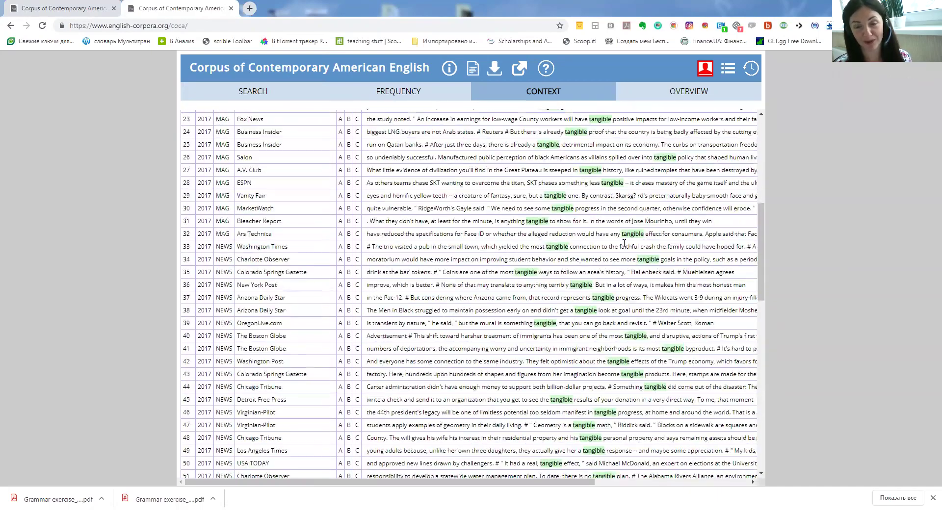
pyautogui.scroll(8, 624, 244)
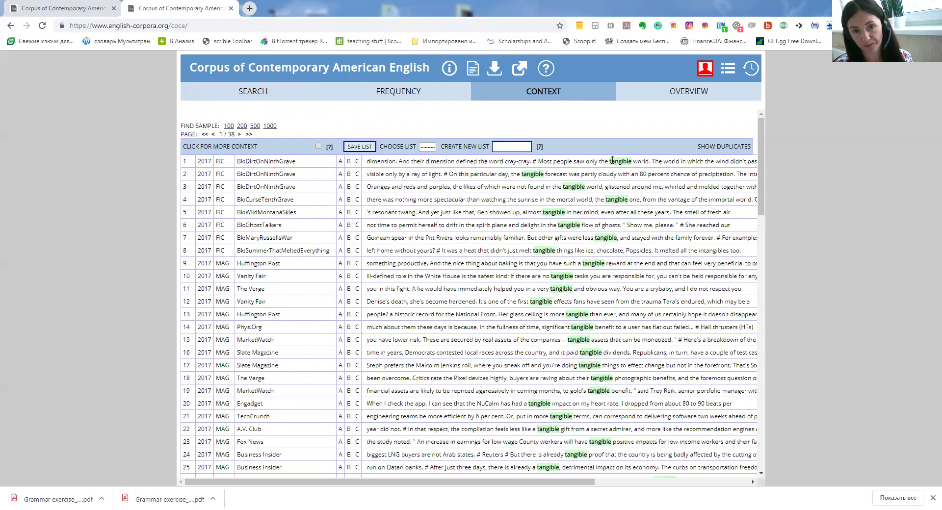
# Highlight example uses such as 'tangible world', 'tangible flow of' and 'tangible things'
pyautogui.moveTo(610, 161); pyautogui.dragTo(649, 163)
pyautogui.moveTo(559, 225); pyautogui.dragTo(602, 225)
pyautogui.moveTo(552, 251); pyautogui.dragTo(578, 251)
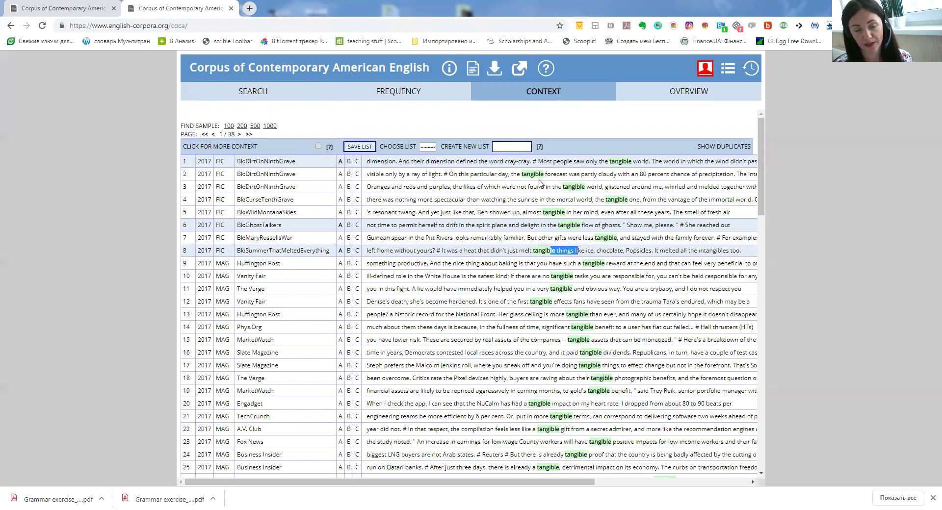
pyautogui.click(561, 253)
pyautogui.moveTo(582, 264); pyautogui.dragTo(594, 267)
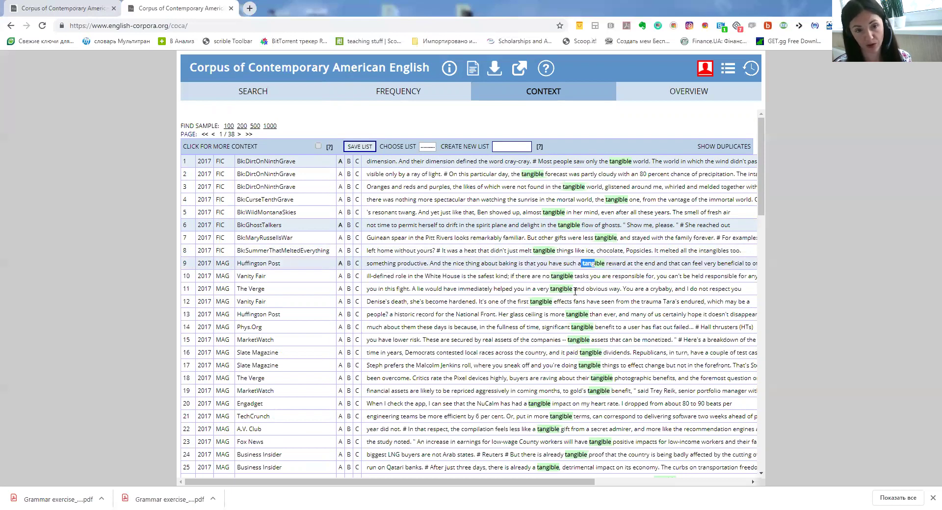
pyautogui.scroll(-2, 578, 314)
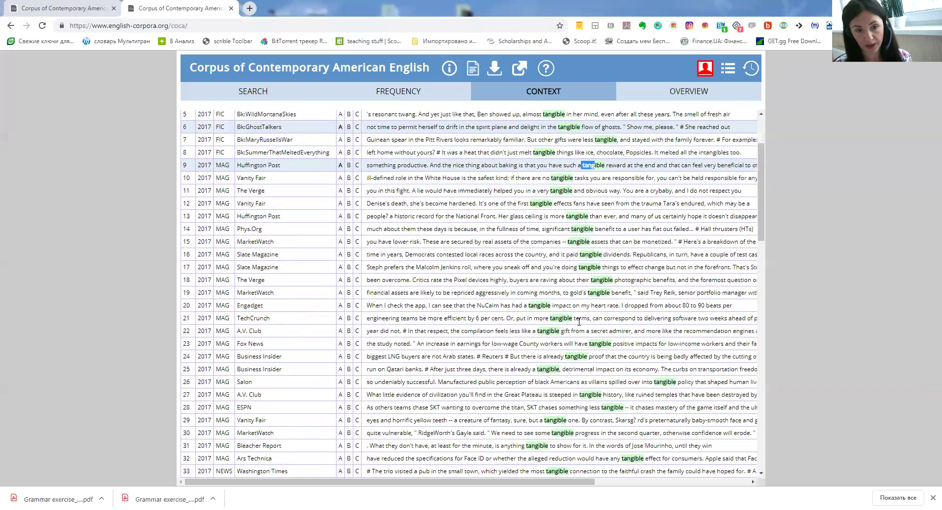
pyautogui.scroll(2, 585, 290)
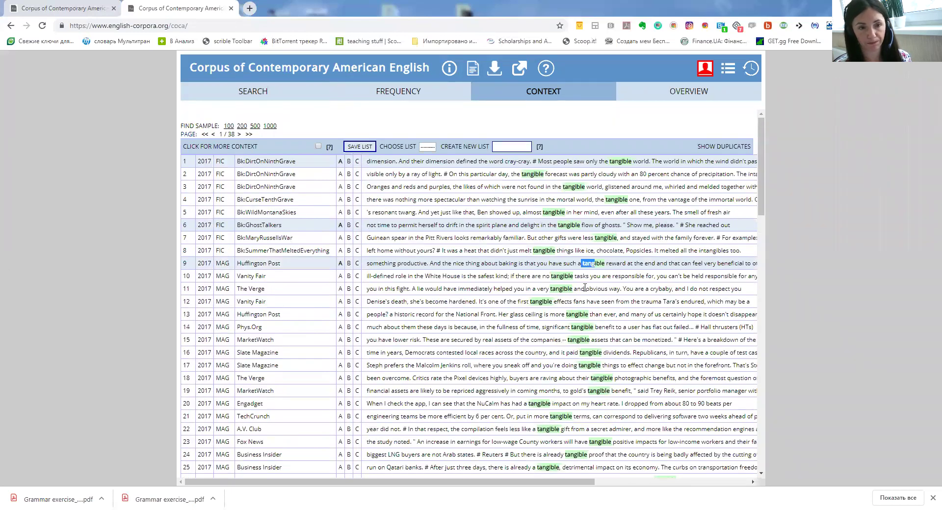
# Back on the search form, replace 'tangible' with the query 'afraid of'
pyautogui.click(258, 95)
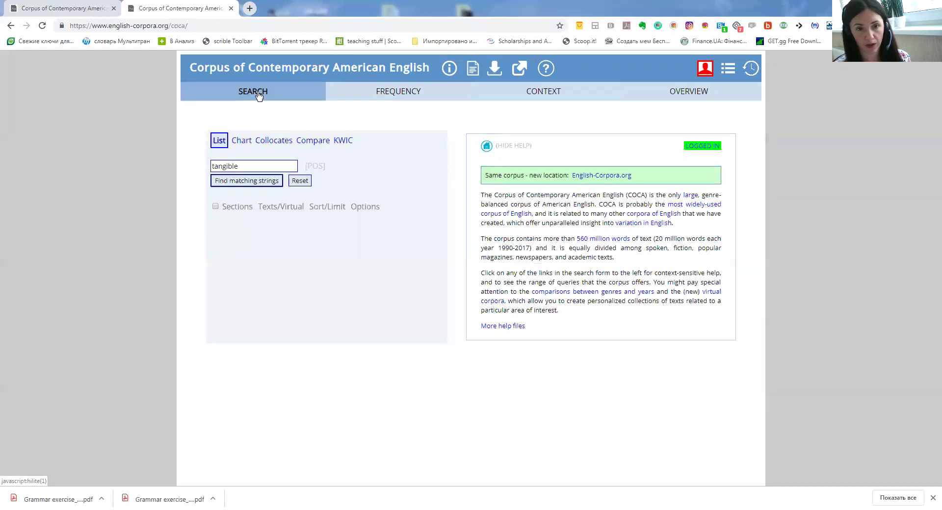
pyautogui.click(261, 166)
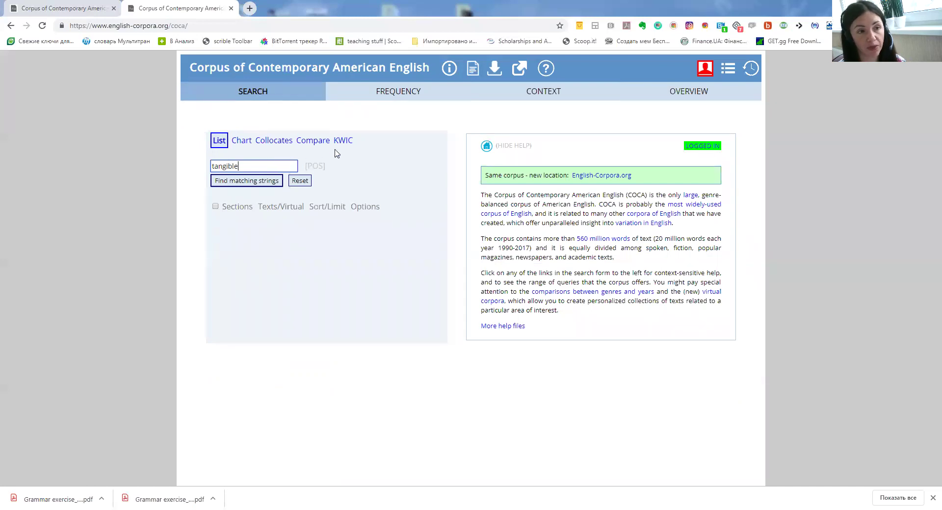
pyautogui.moveTo(253, 166); pyautogui.dragTo(214, 166)
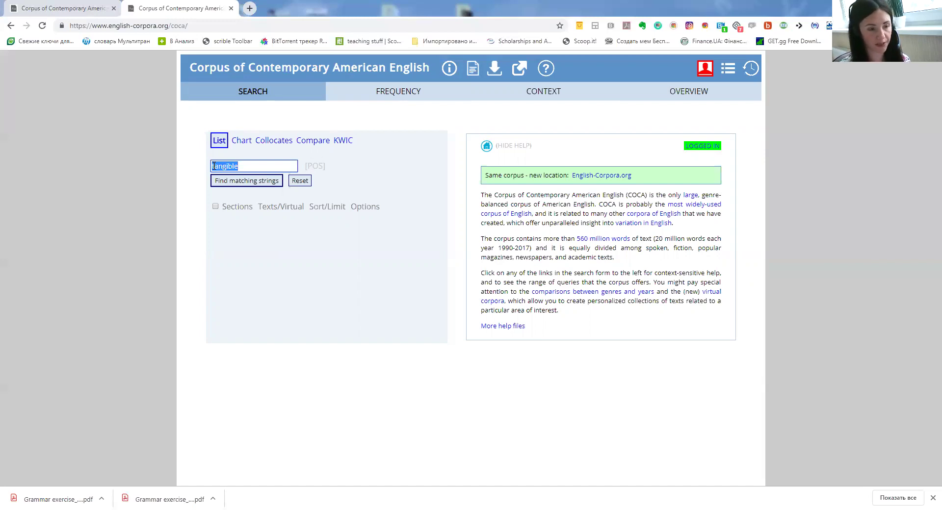
pyautogui.write('afraid of')
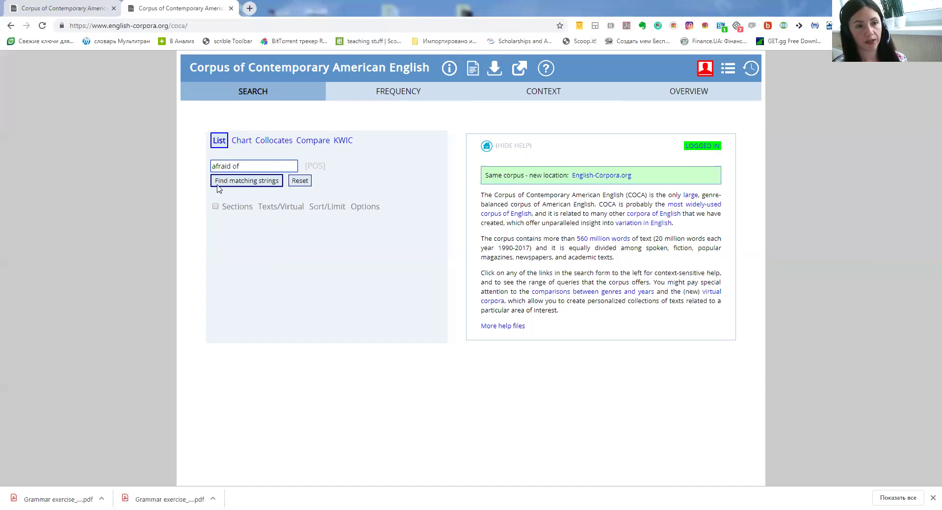
# Run 'afraid of' as a keyword-in-context search sorted by the following words
pyautogui.click(344, 142)
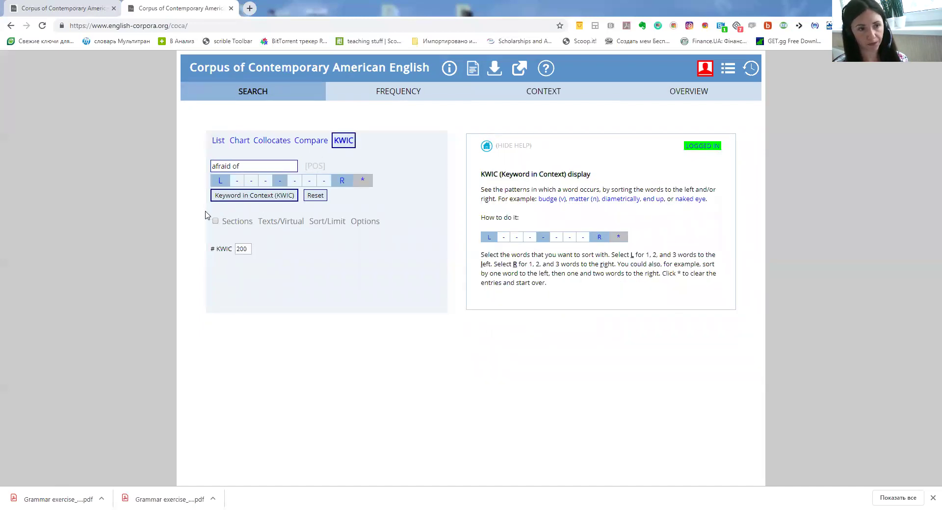
pyautogui.click(232, 196)
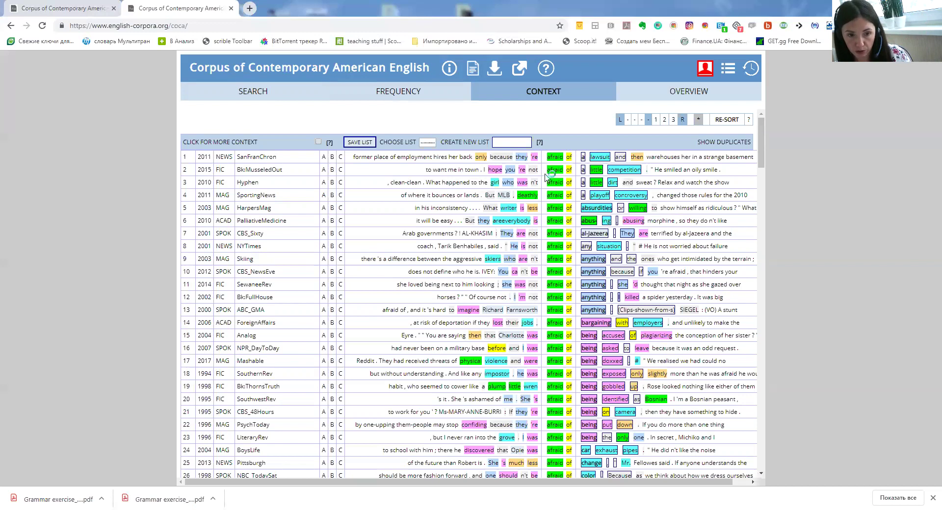
# Scroll through the 'afraid of' KWIC lines, from 'a lawsuit' to 'more people'
pyautogui.scroll(-1, 535, 201)
pyautogui.scroll(1, 526, 169)
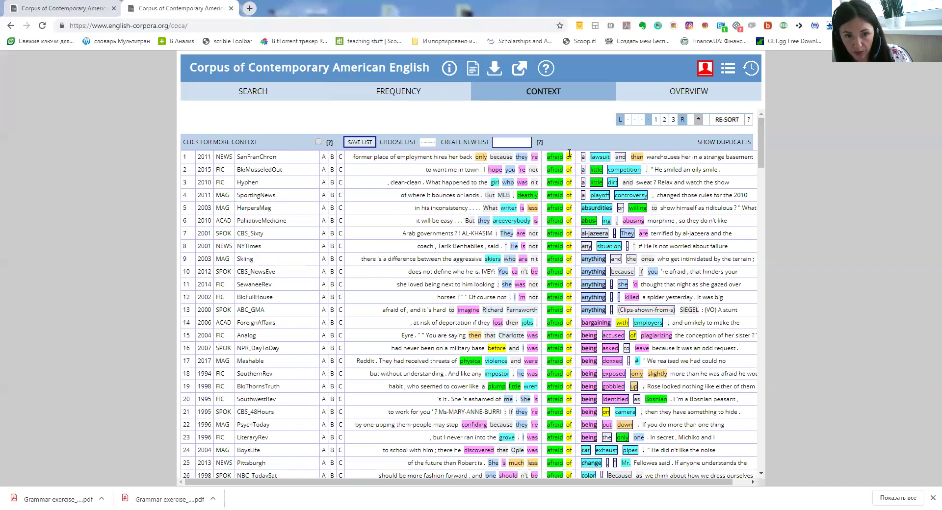
pyautogui.scroll(-1, 600, 244)
pyautogui.scroll(-5, 599, 244)
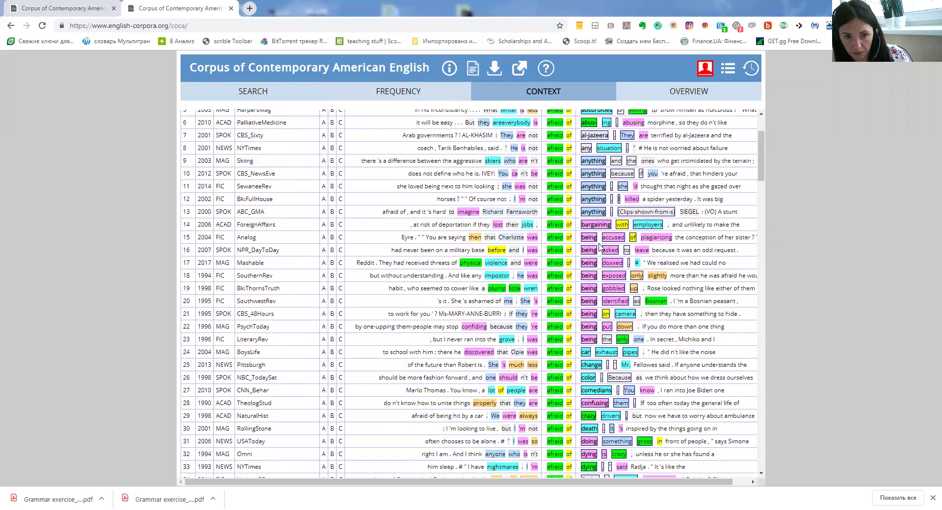
pyautogui.scroll(-12, 592, 221)
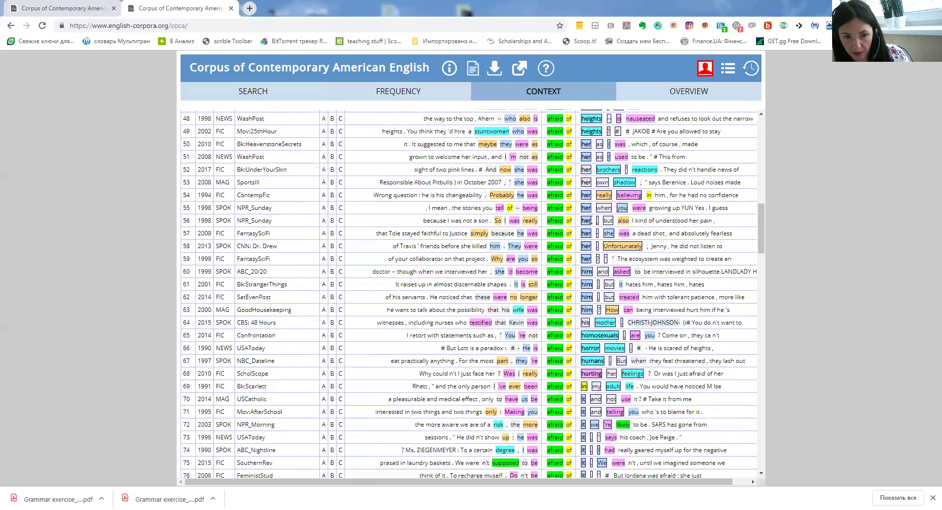
pyautogui.scroll(18, 591, 220)
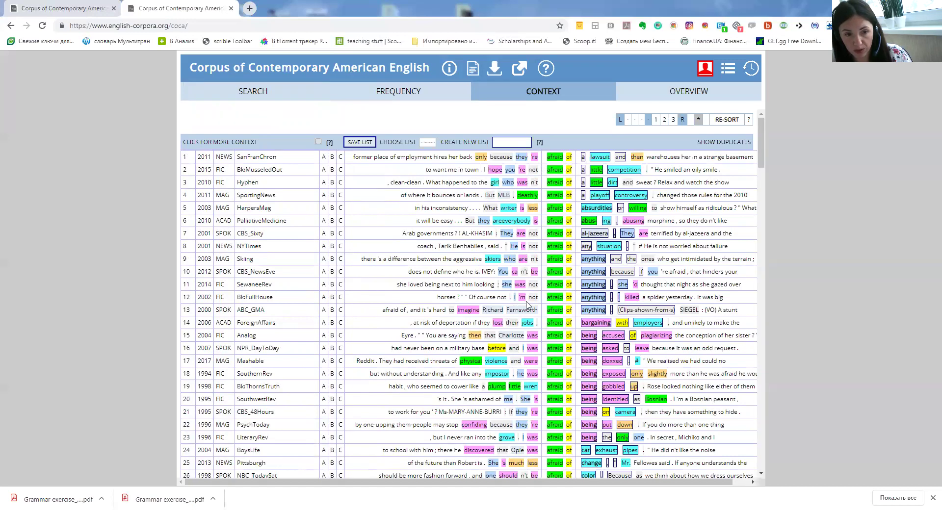
pyautogui.scroll(-8, 536, 425)
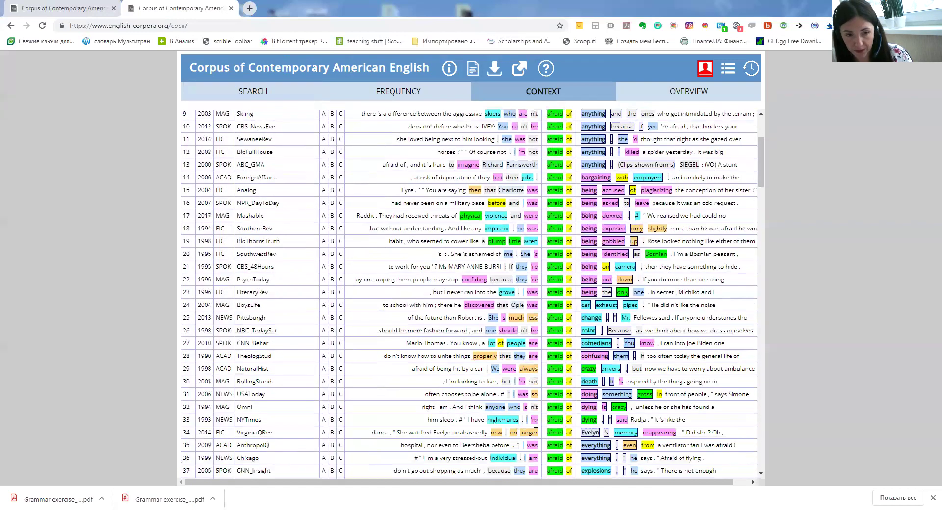
pyautogui.scroll(-3, 536, 425)
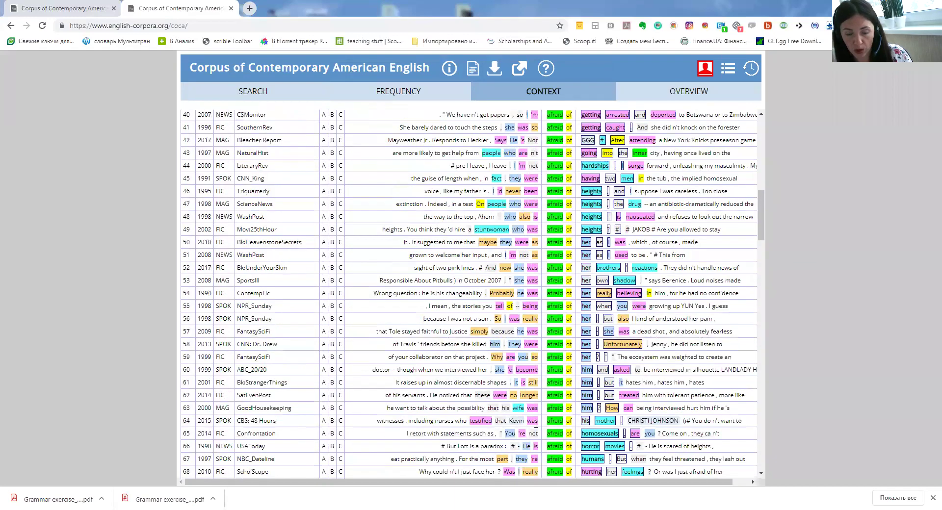
pyautogui.scroll(-10, 536, 424)
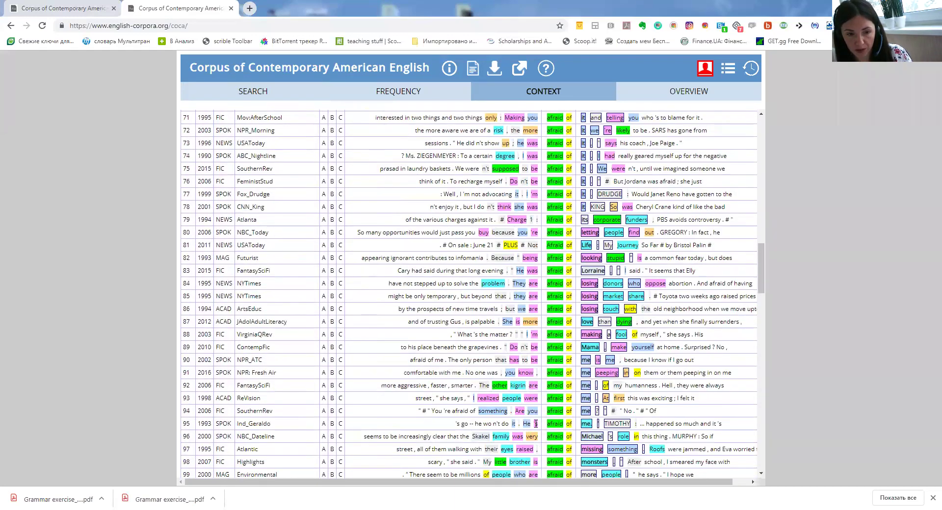
pyautogui.scroll(20, 536, 424)
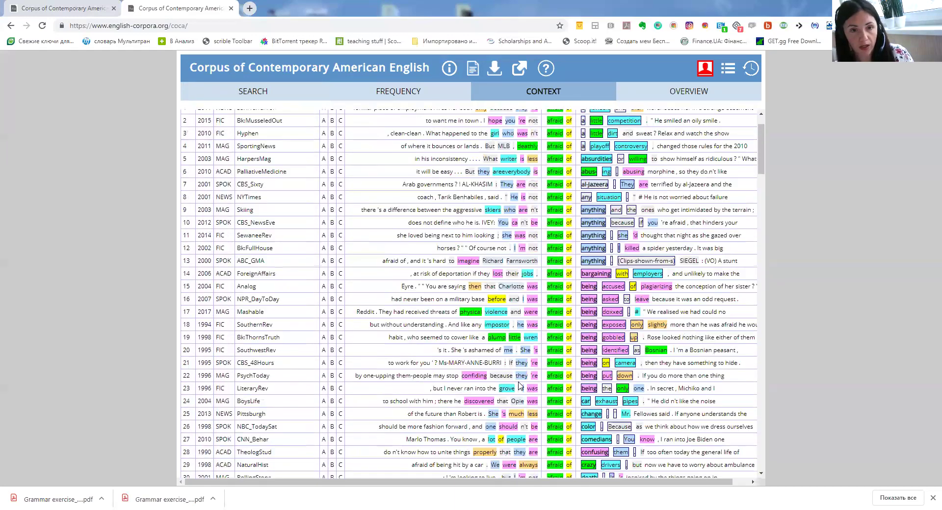
# Change the query to the synonym search '=afraid' in List mode
pyautogui.click(250, 90)
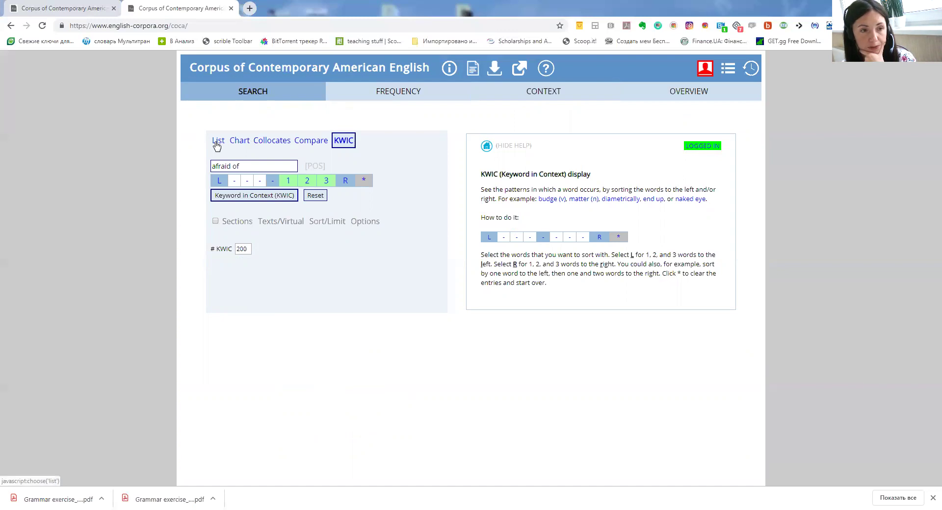
pyautogui.click(246, 166)
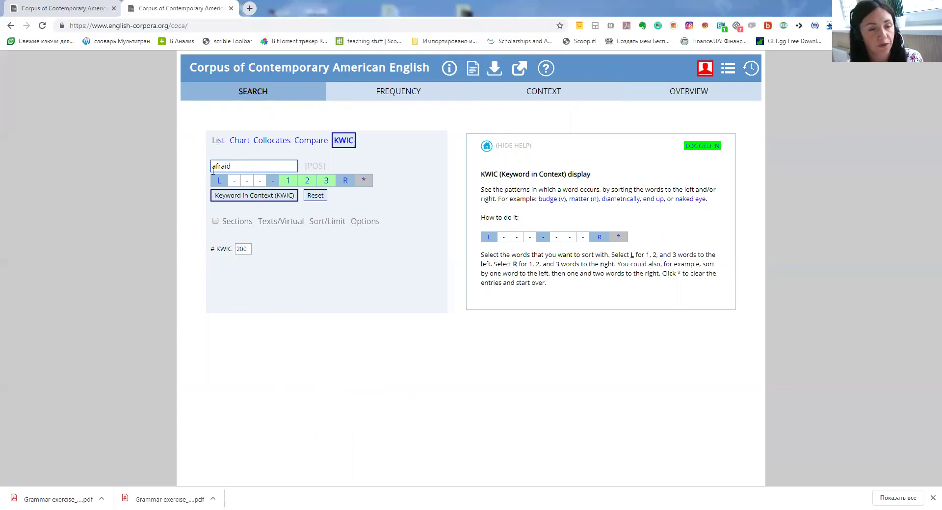
pyautogui.write('=')
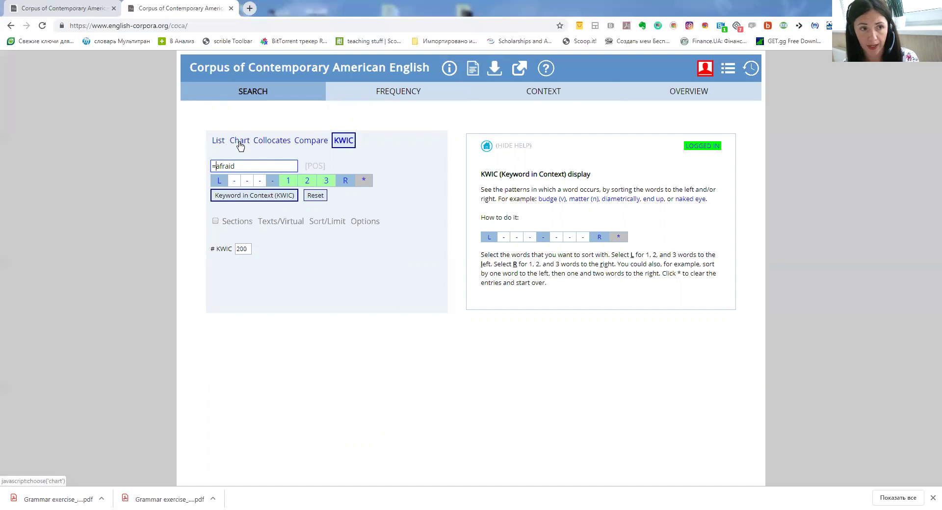
pyautogui.click(219, 143)
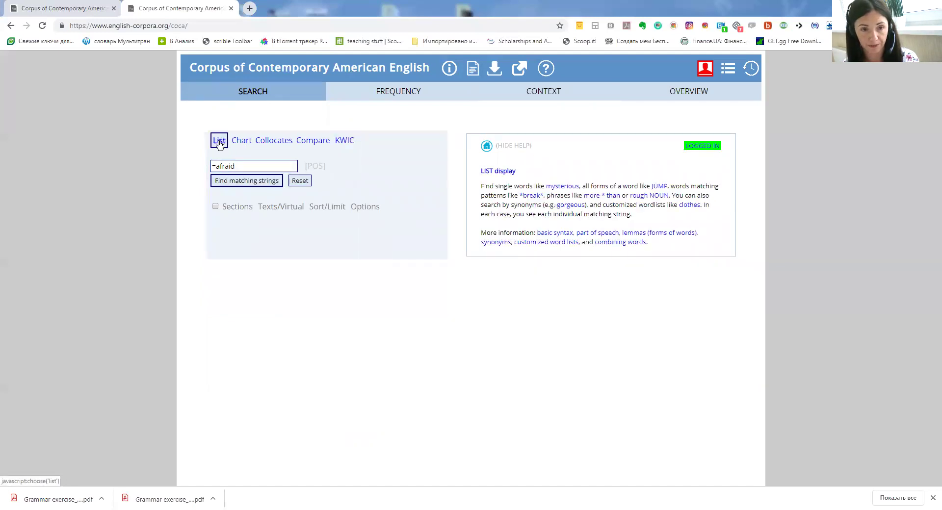
# List the seven synonyms of afraid, led by AFRAID (37367) and SCARED (18851)
pyautogui.click(230, 185)
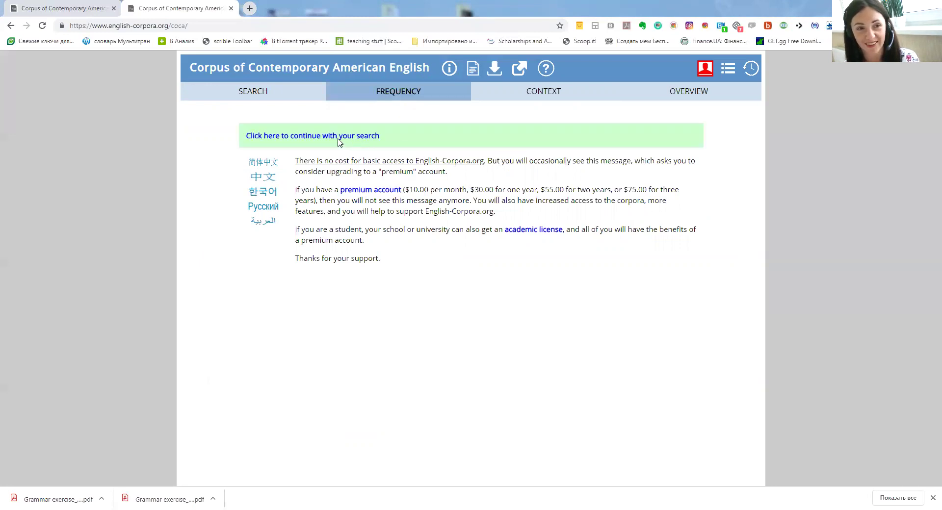
pyautogui.click(266, 138)
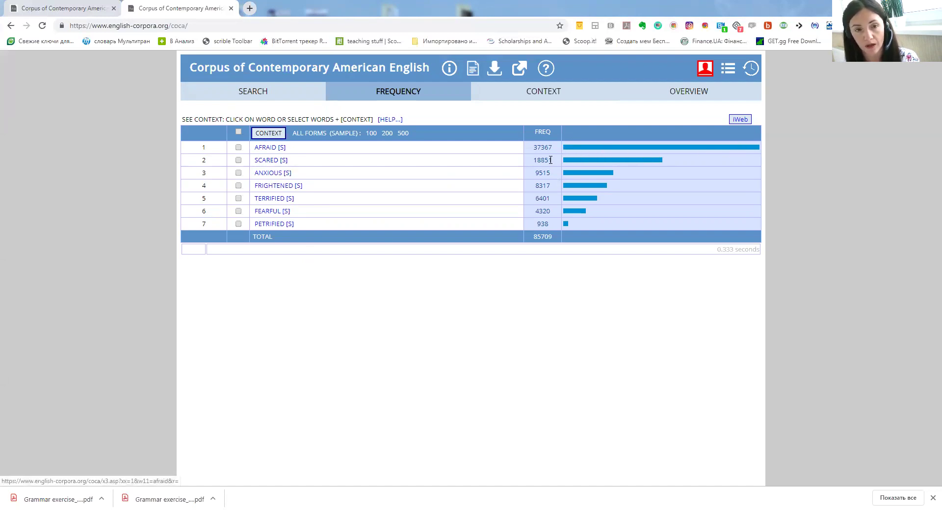
# View example sentences for SCARED, then return to the '=afraid' search form
pyautogui.click(273, 162)
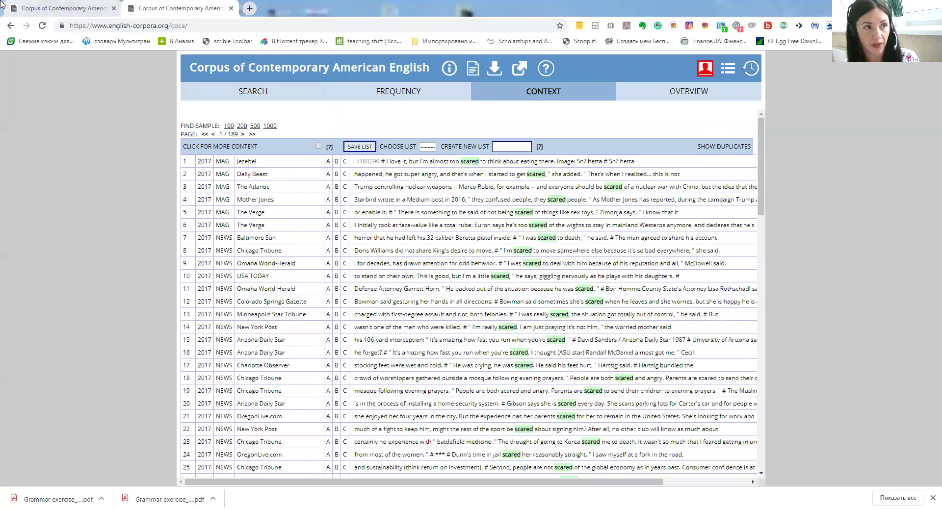
pyautogui.click(11, 25)
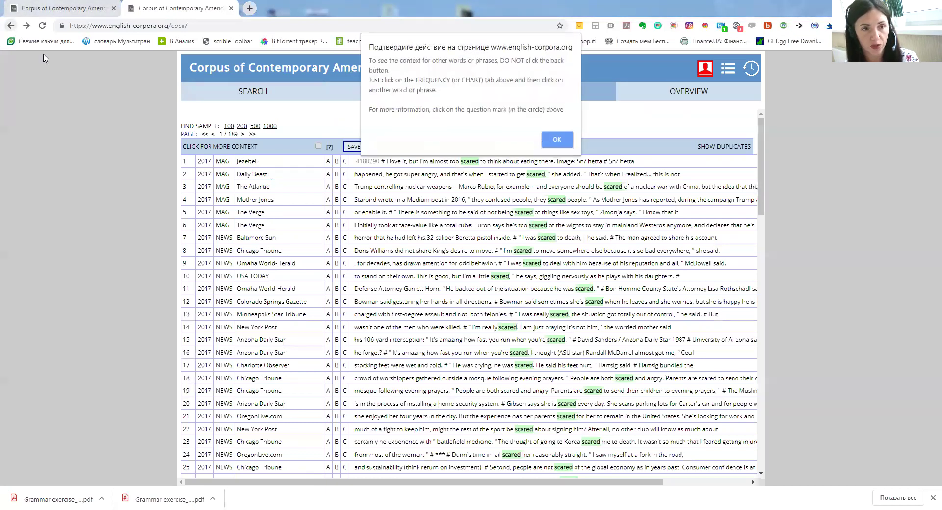
pyautogui.click(557, 141)
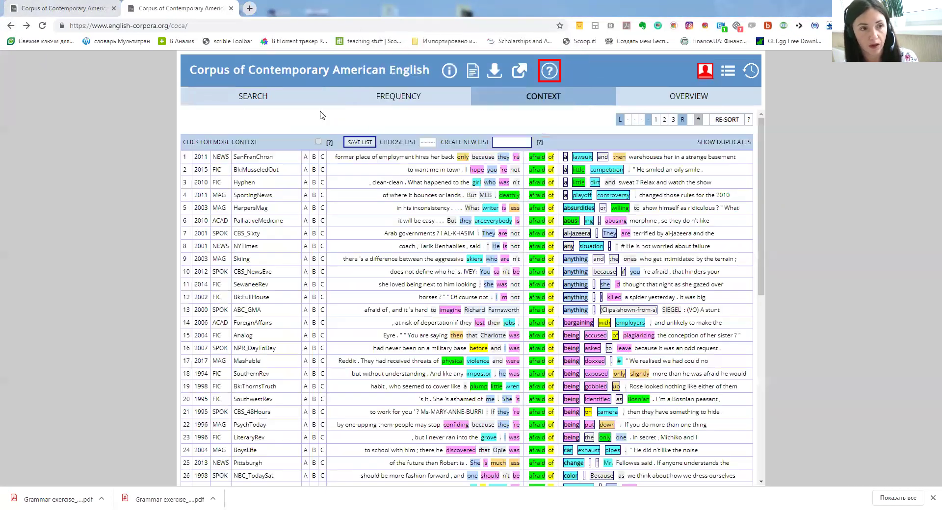
pyautogui.click(254, 97)
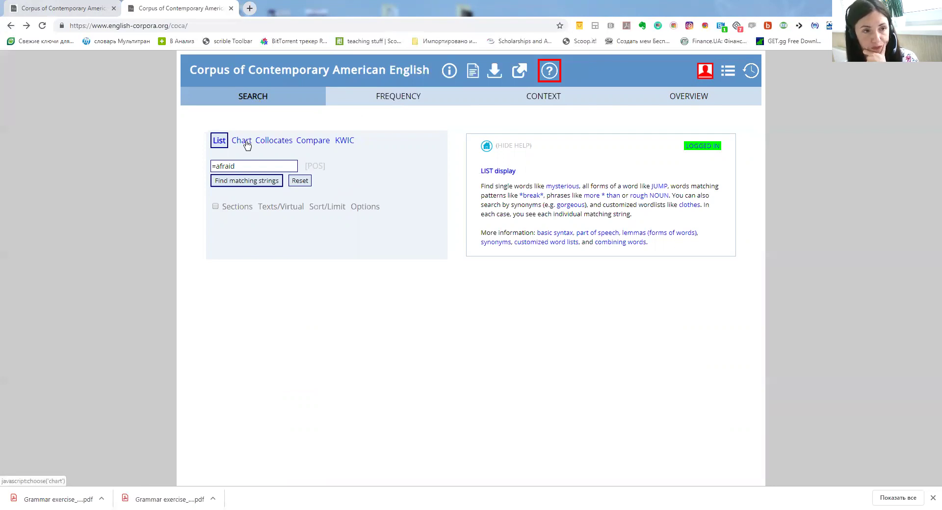
# Switch the search to Chart mode and replace the =afraid query with freak
pyautogui.moveTo(236, 166); pyautogui.dragTo(213, 169)
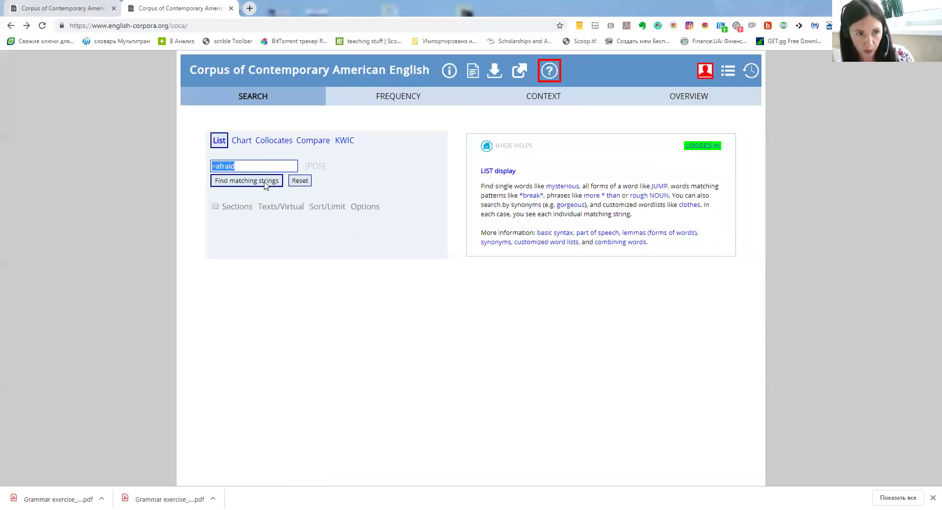
pyautogui.click(261, 165)
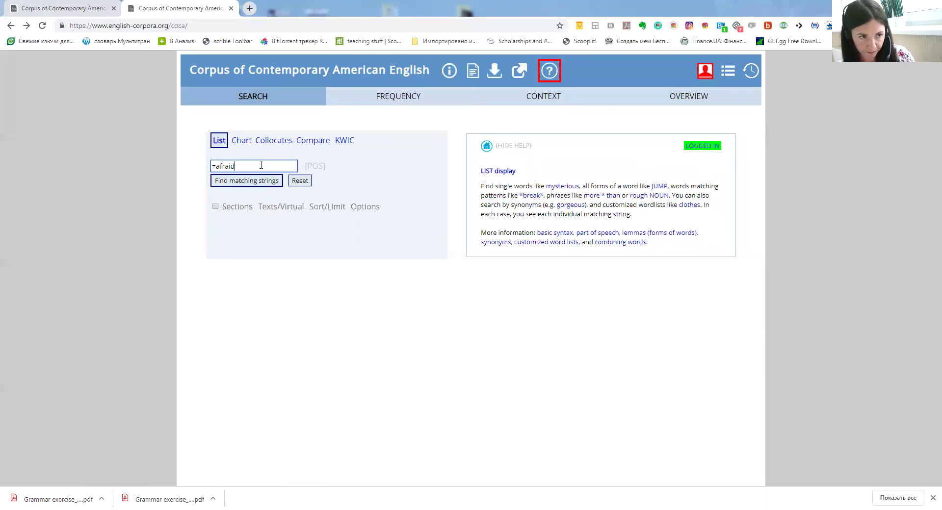
pyautogui.click(245, 146)
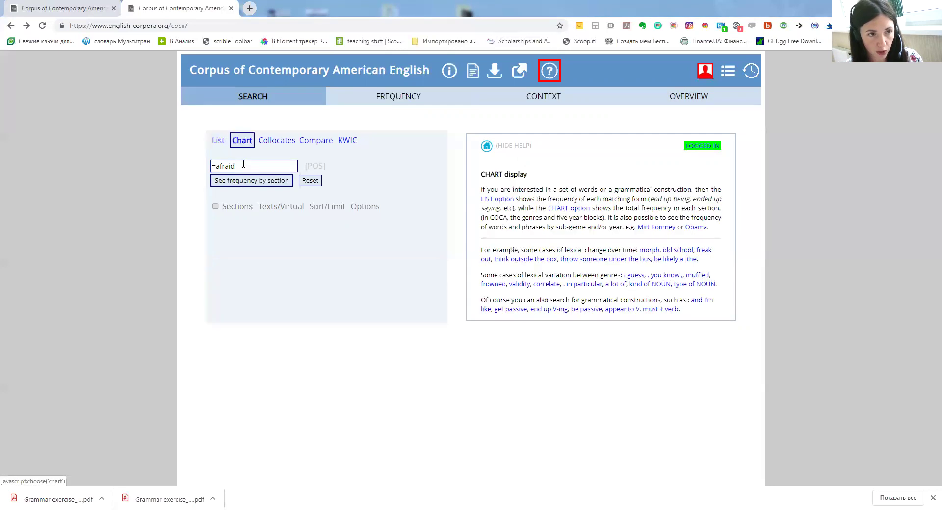
pyautogui.moveTo(235, 166); pyautogui.dragTo(212, 170)
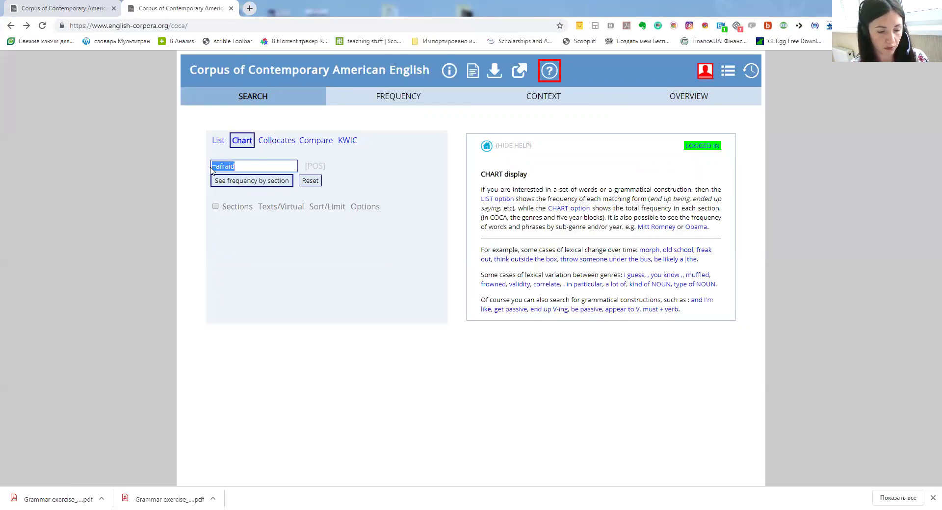
pyautogui.write('frea')
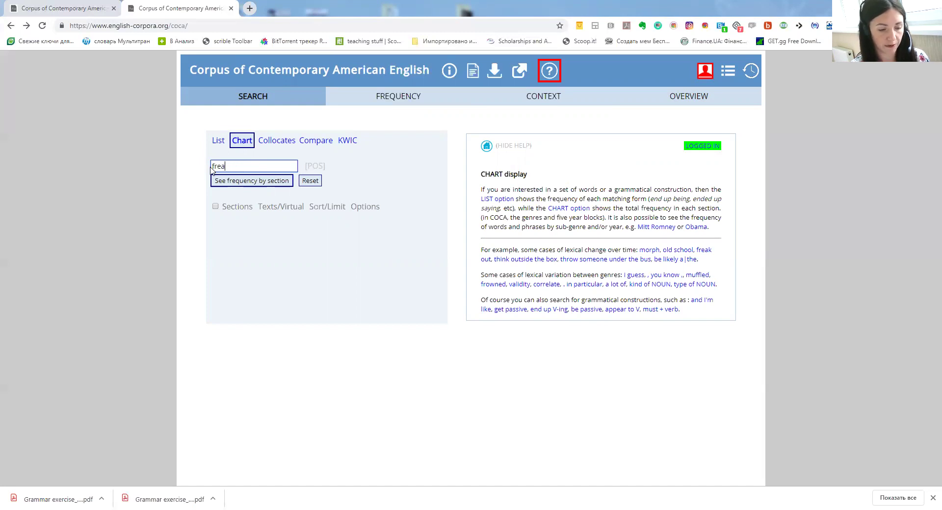
pyautogui.write('k')
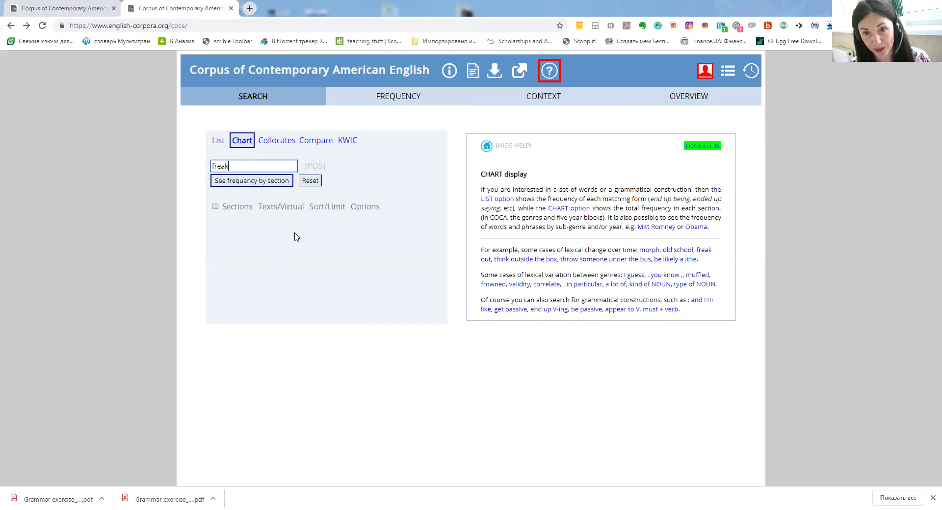
pyautogui.click(237, 182)
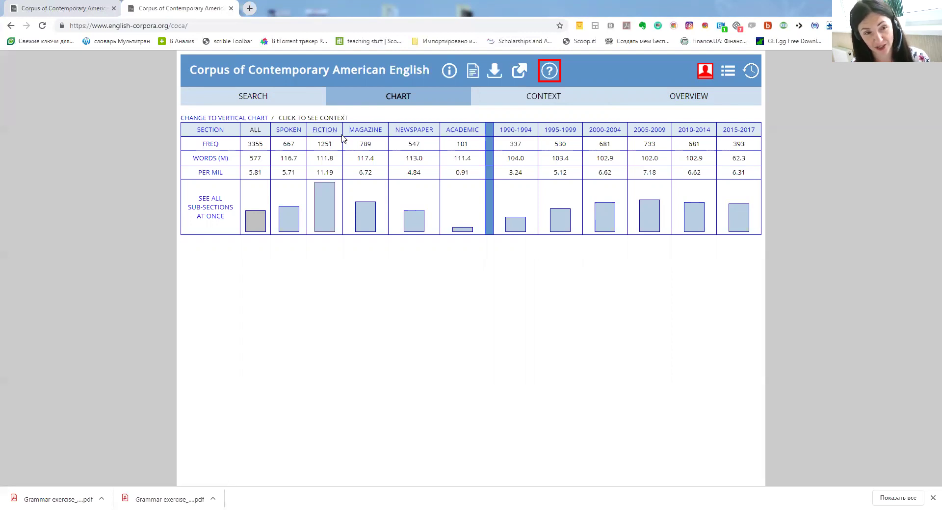
pyautogui.click(320, 198)
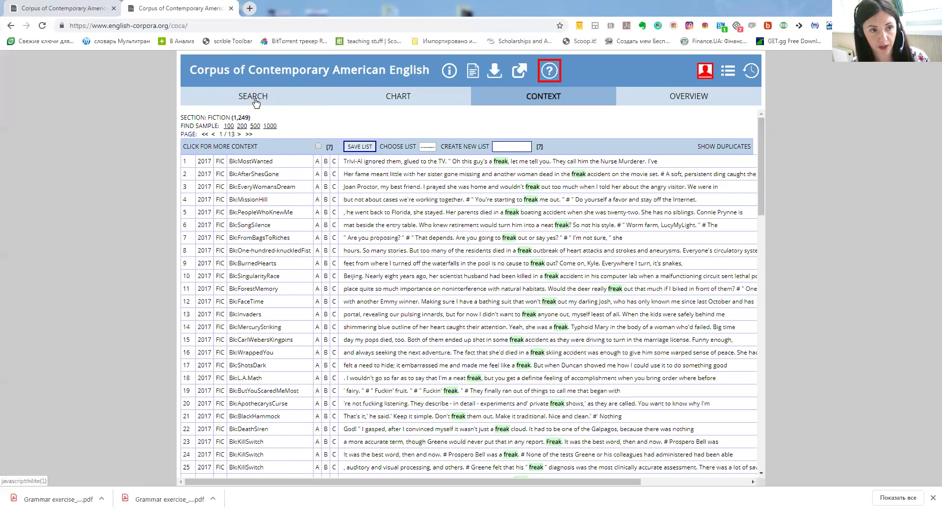
# Replace freak with abolish in the query and chart its frequency by section
pyautogui.click(258, 100)
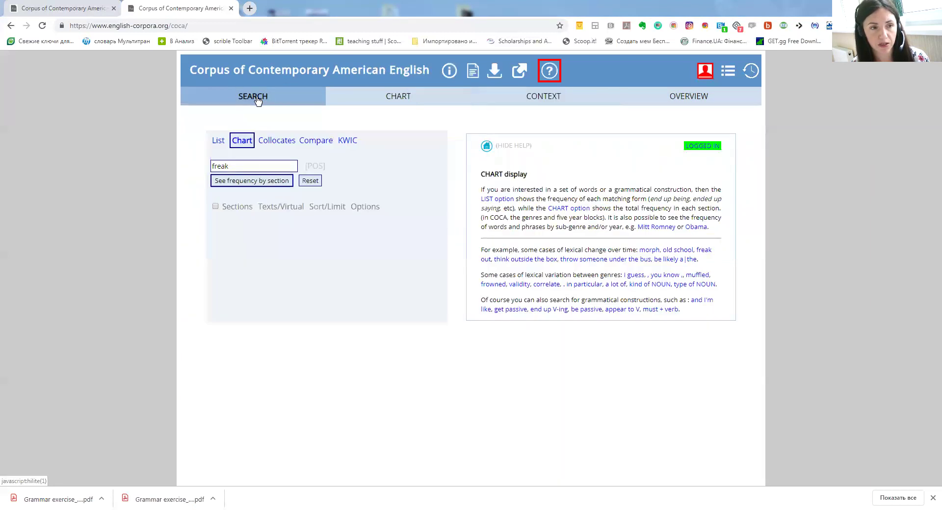
pyautogui.click(232, 166)
pyautogui.moveTo(233, 165); pyautogui.dragTo(203, 174)
pyautogui.write('ab')
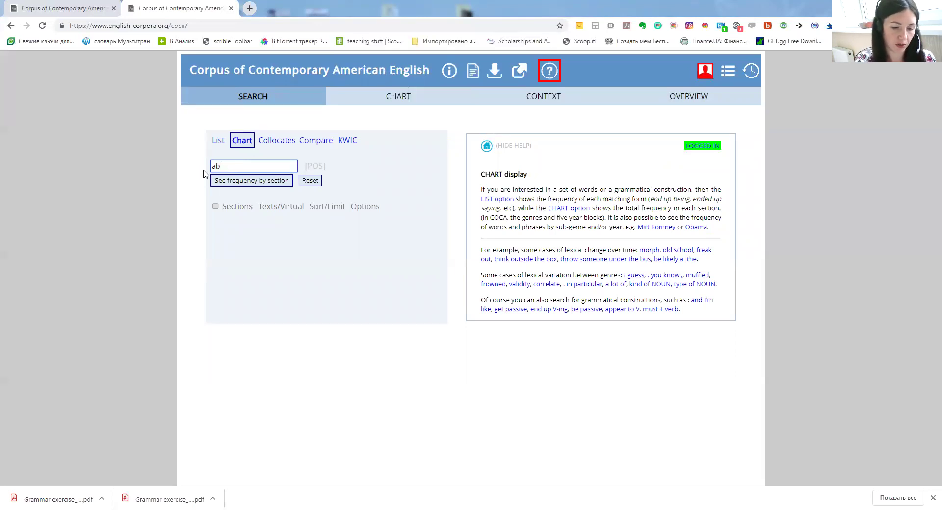
pyautogui.write('olish')
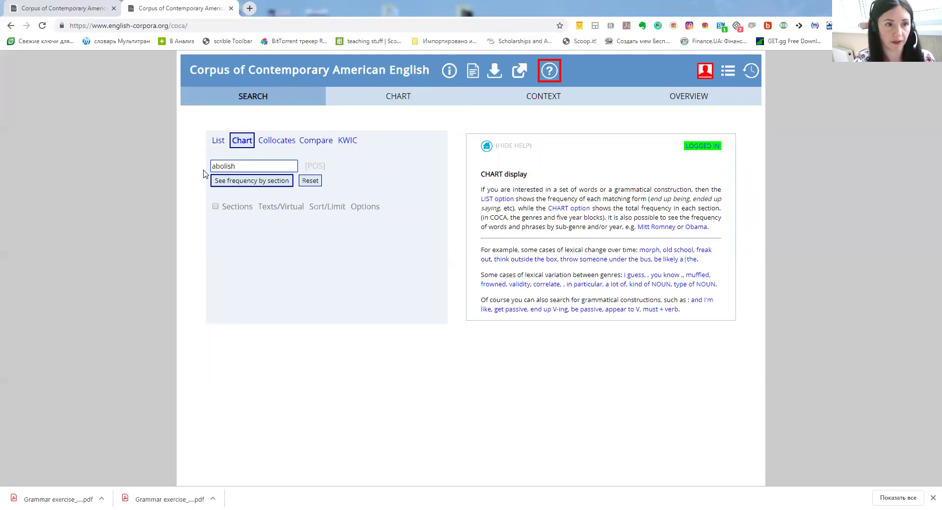
pyautogui.click(254, 183)
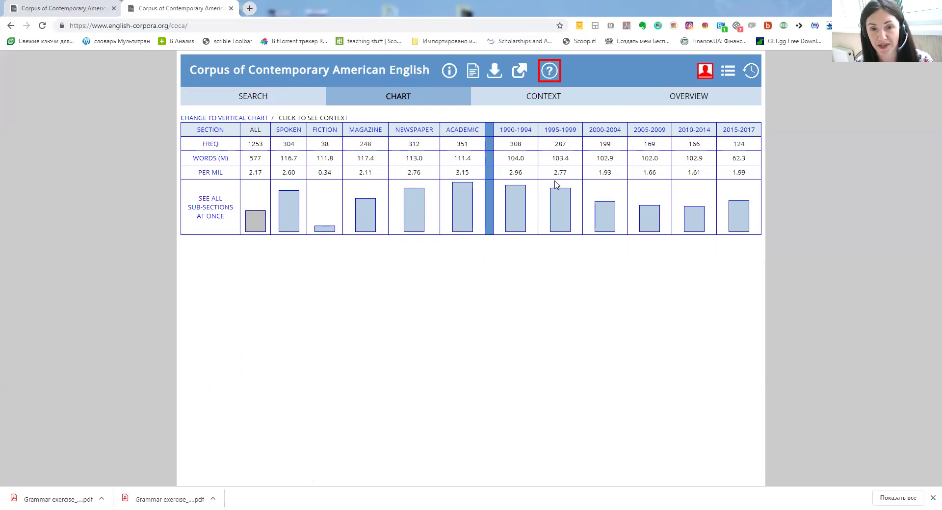
# Break abolish's ACADEMIC frequency into sub-sections like Law/PolSci and Sci/Tech
pyautogui.click(461, 130)
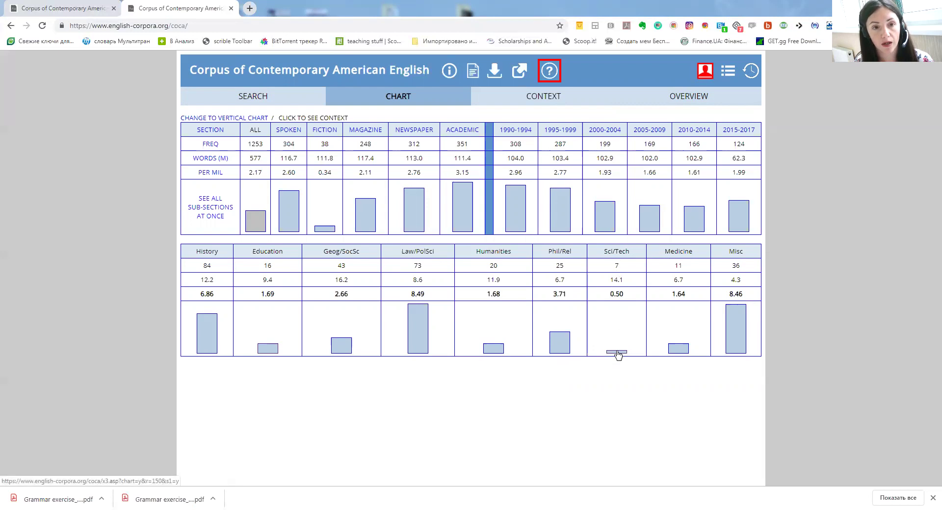
pyautogui.click(248, 101)
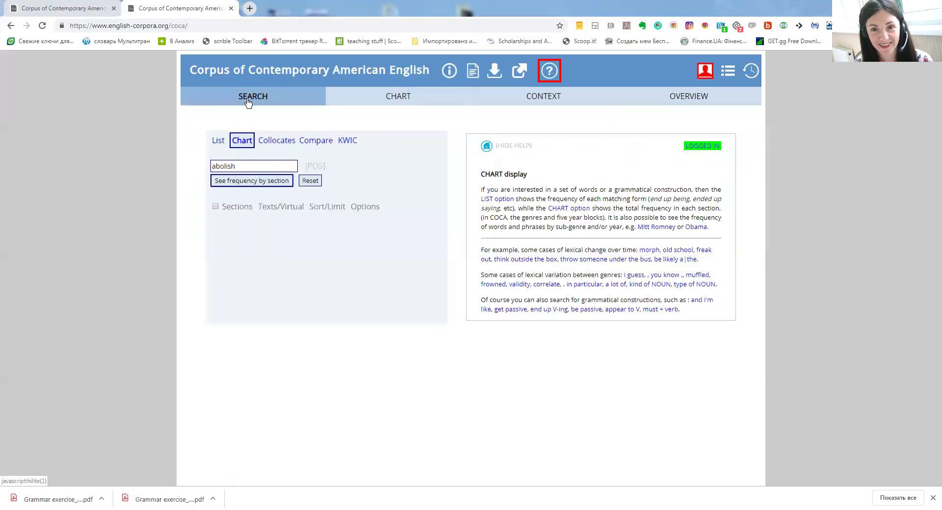